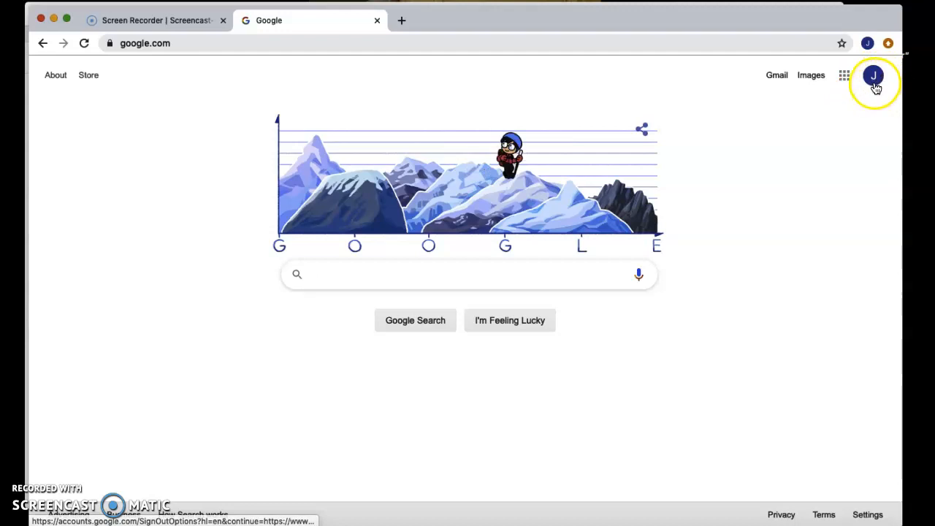
# Open Google Drive and create a new blank Google Sheets spreadsheet
pyautogui.click(844, 76)
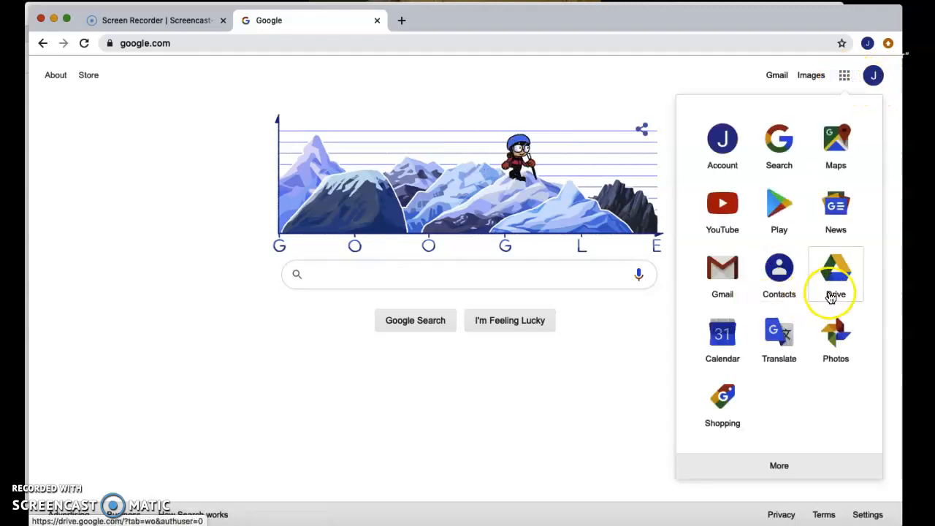
pyautogui.click(837, 282)
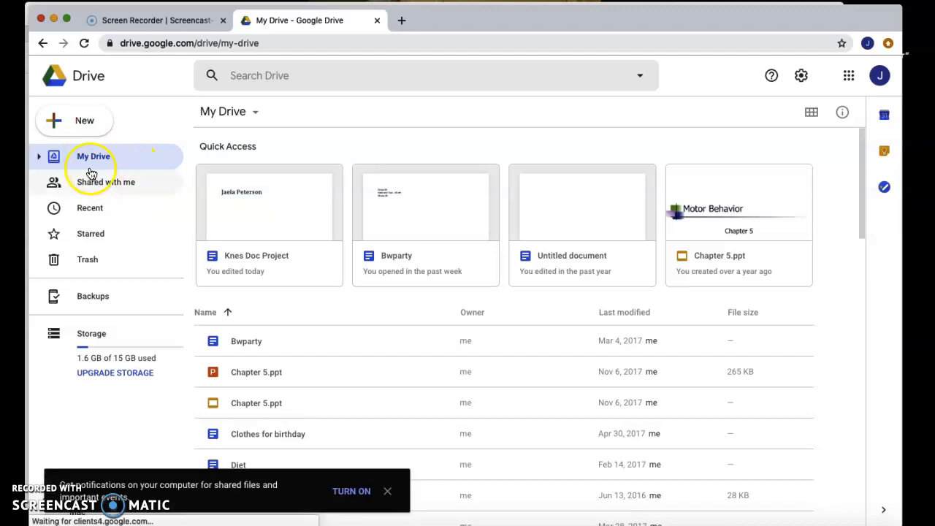
pyautogui.click(78, 121)
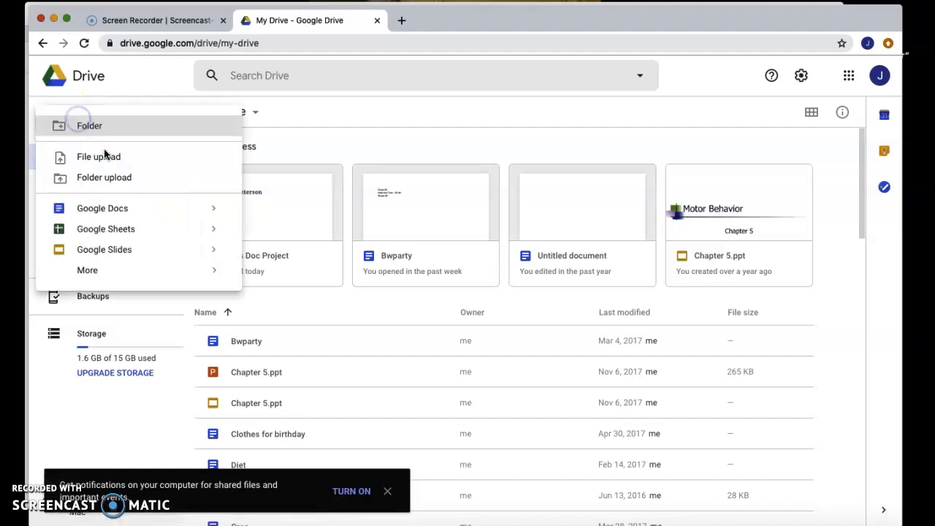
pyautogui.click(143, 232)
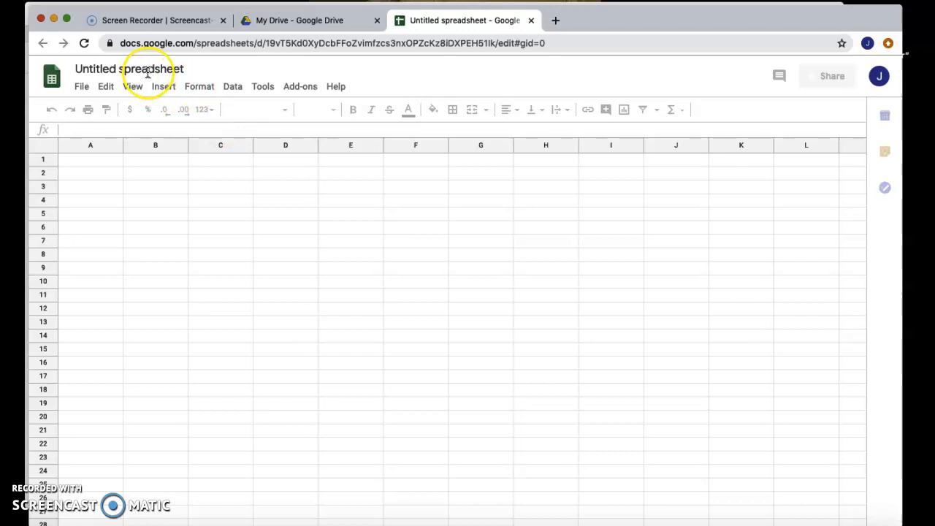
# Rename the untitled spreadsheet as Knes Sheets Project
pyautogui.click(172, 70)
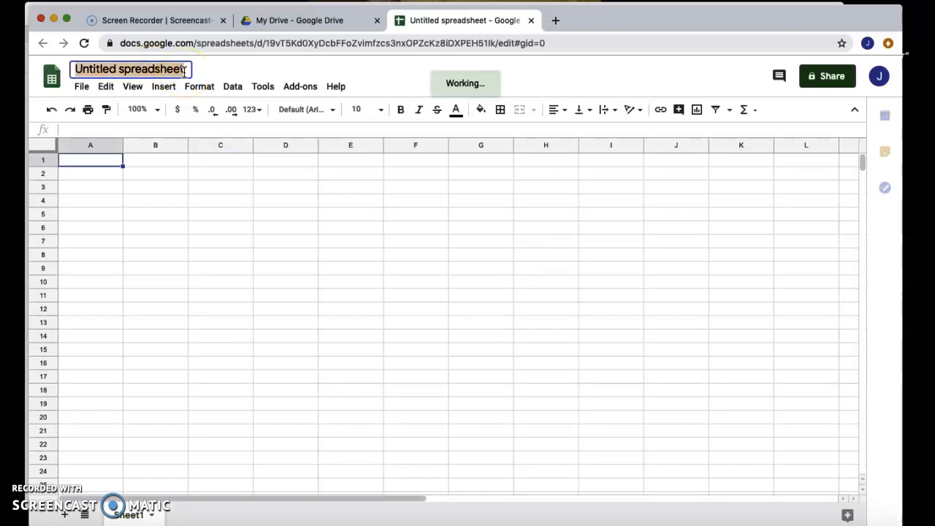
pyautogui.write('Knes Sheets Project')
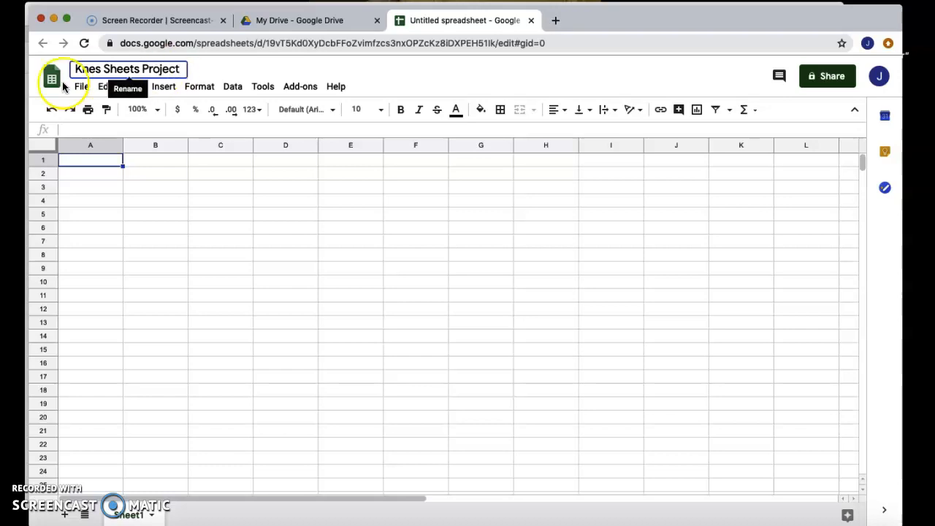
pyautogui.click(86, 160)
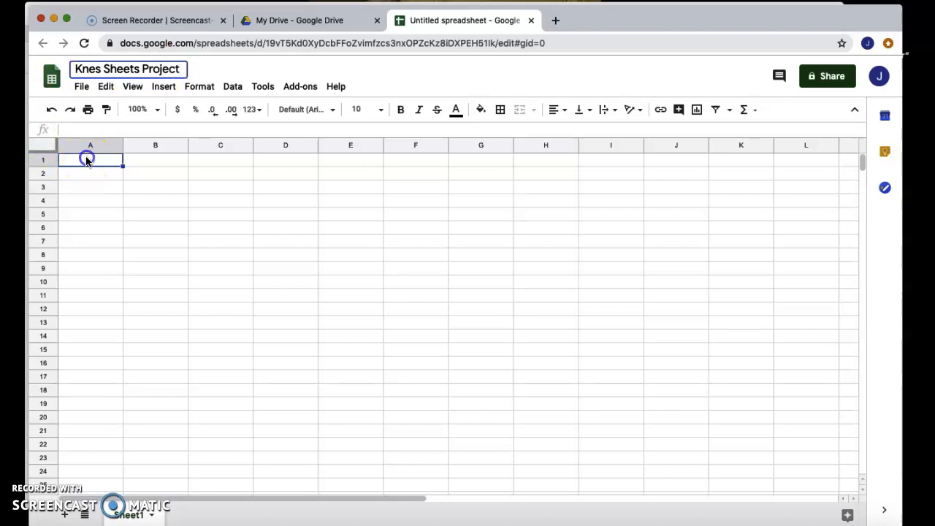
# Enter the column headers Name, Age and Grade in cells A1, B1 and C1
pyautogui.click(92, 167)
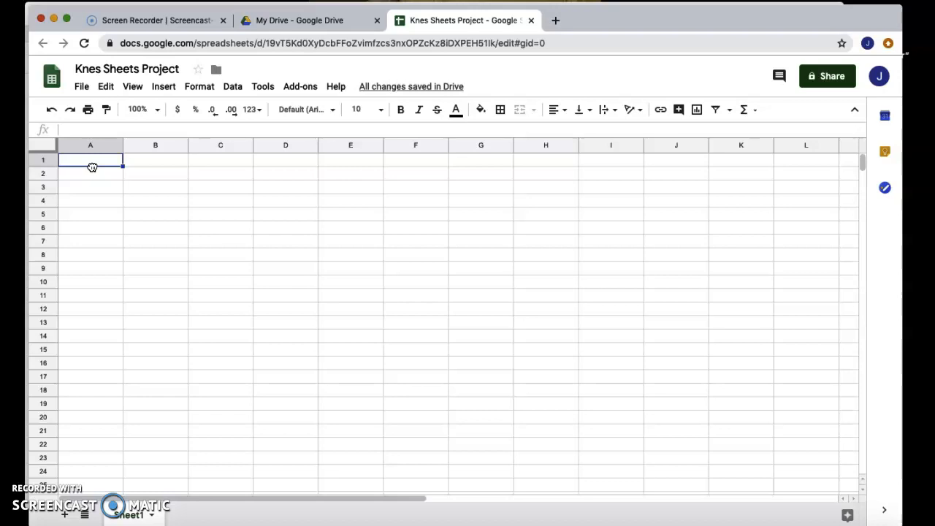
pyautogui.write('Ag')
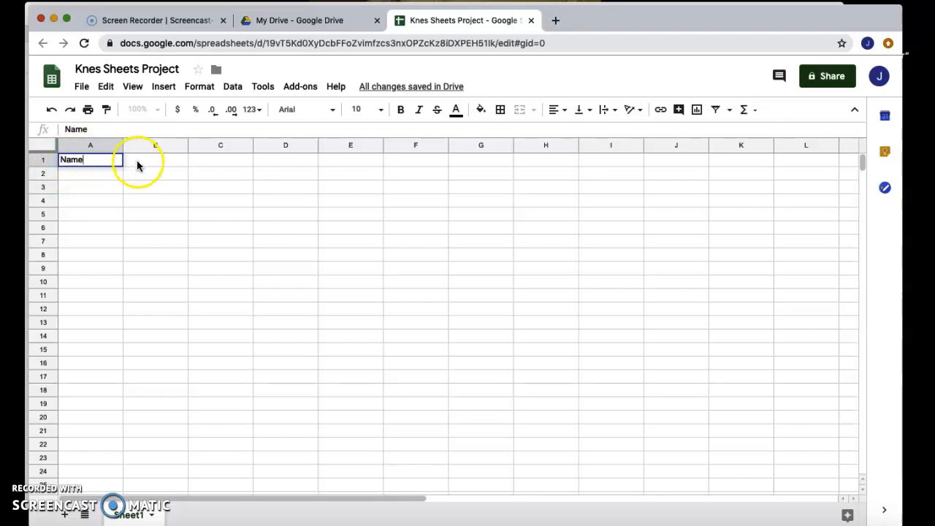
pyautogui.click(136, 160)
pyautogui.write('Age')
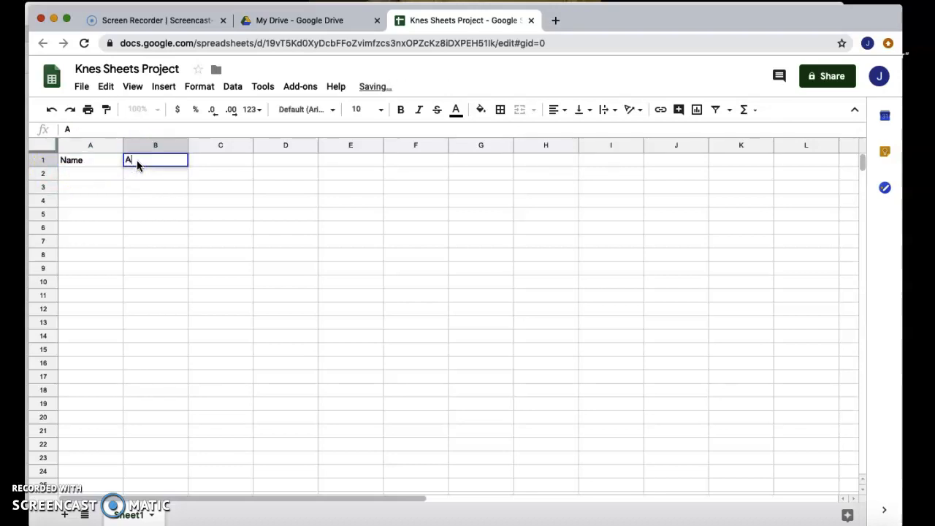
pyautogui.click(208, 160)
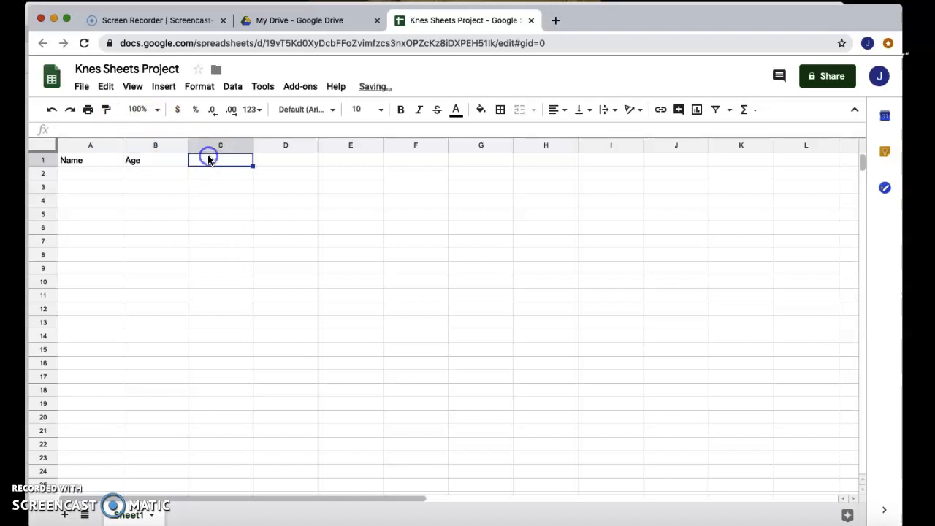
pyautogui.write('Gra')
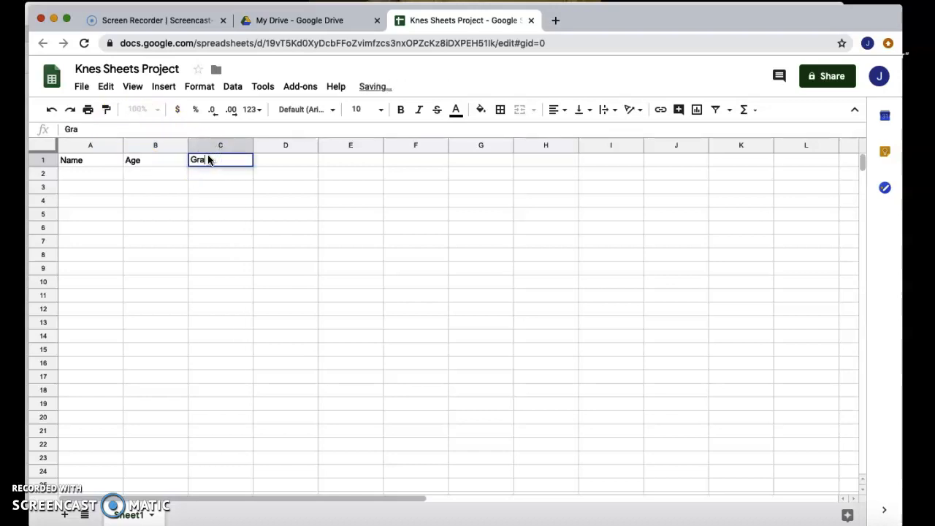
pyautogui.write('de')
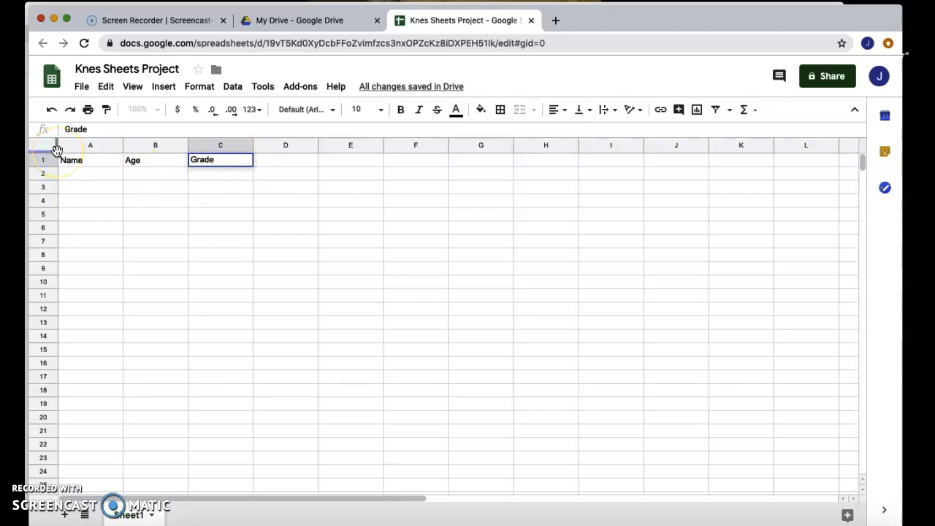
# Freeze the header row and columns A to C
pyautogui.moveTo(57, 151); pyautogui.dragTo(253, 160)
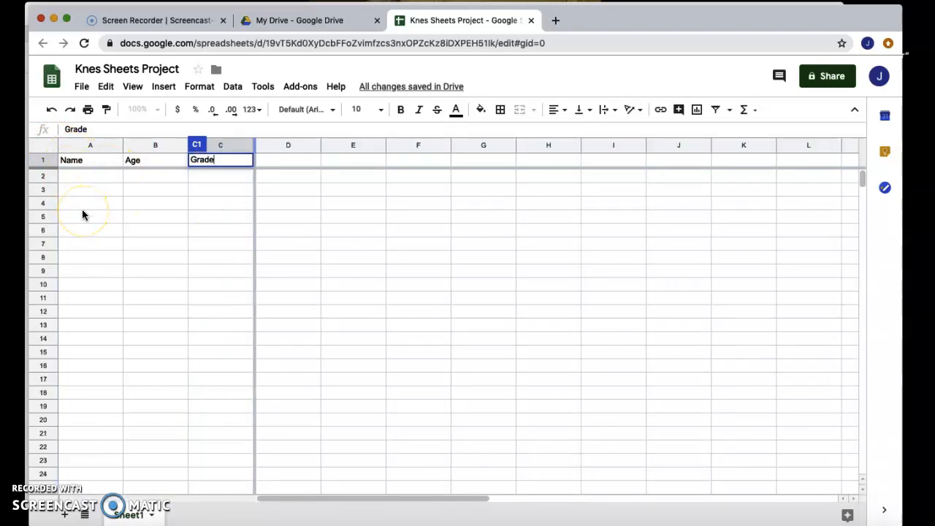
pyautogui.scroll(1, 82, 214)
# Fill the Name column in cells A2 to A5 with four students' first names
pyautogui.click(73, 179)
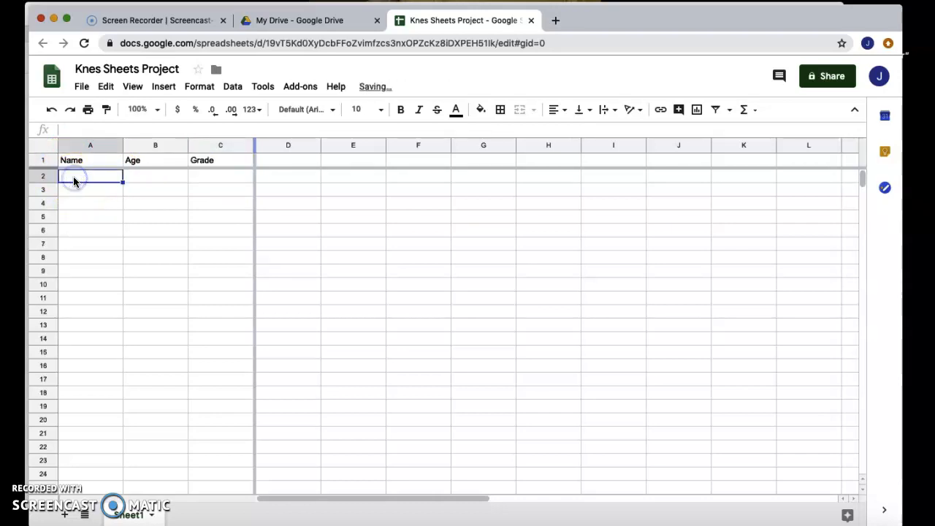
pyautogui.write('J')
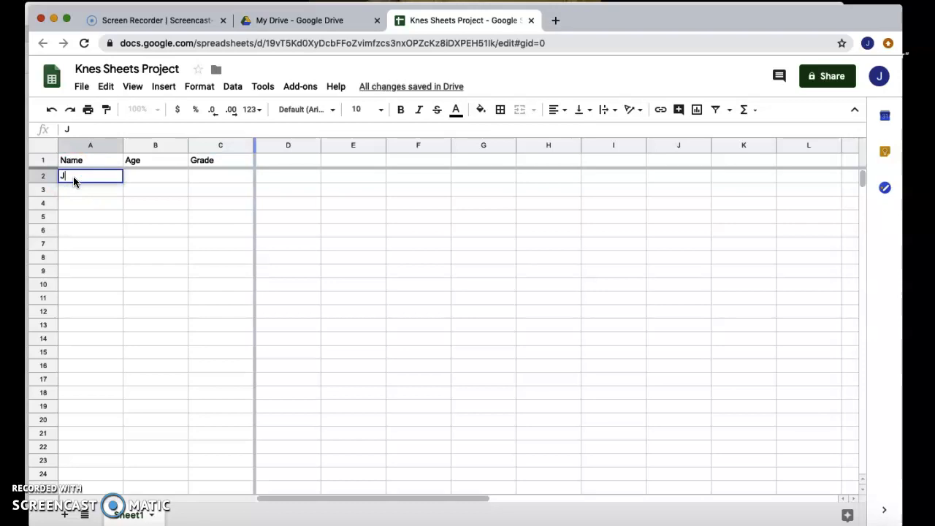
pyautogui.write('ustin')
pyautogui.click(69, 190)
pyautogui.write('Anna')
pyautogui.click(78, 190)
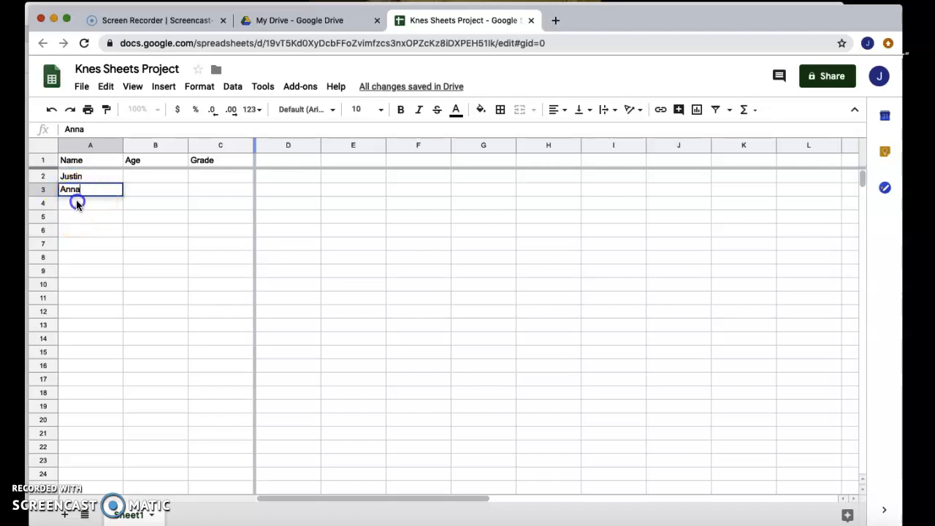
pyautogui.click(76, 202)
pyautogui.write('Beth')
pyautogui.click(78, 217)
pyautogui.write('John')
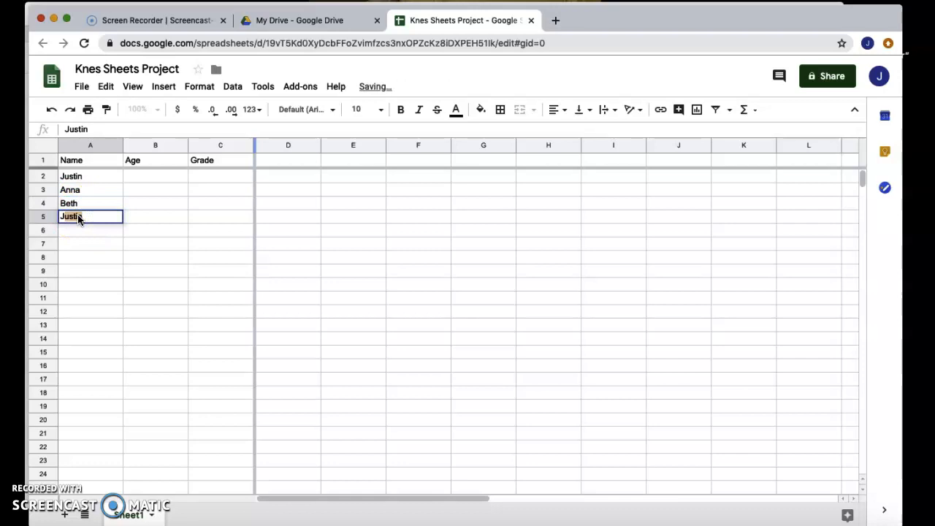
# Fill the Age column in cells B2 to B5 with 12, 12, 13 and 14
pyautogui.click(140, 178)
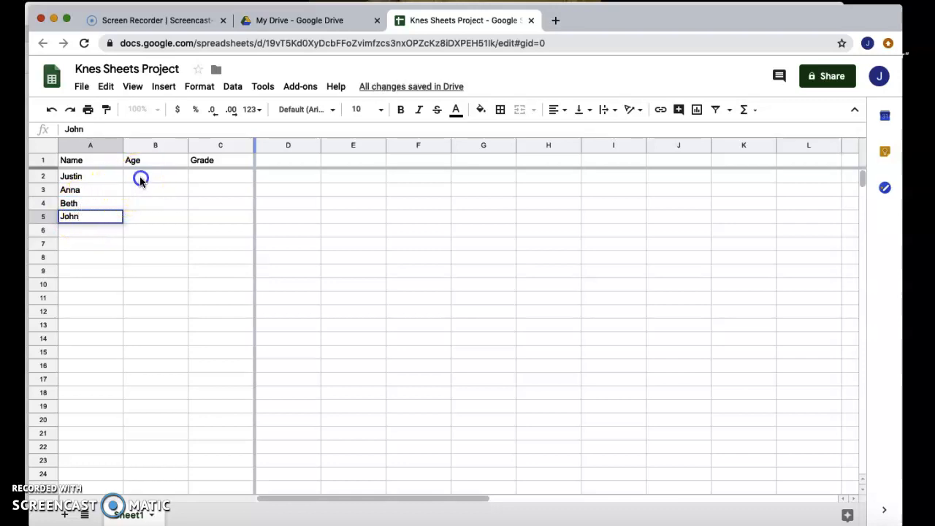
pyautogui.write('12')
pyautogui.click(147, 185)
pyautogui.write('12')
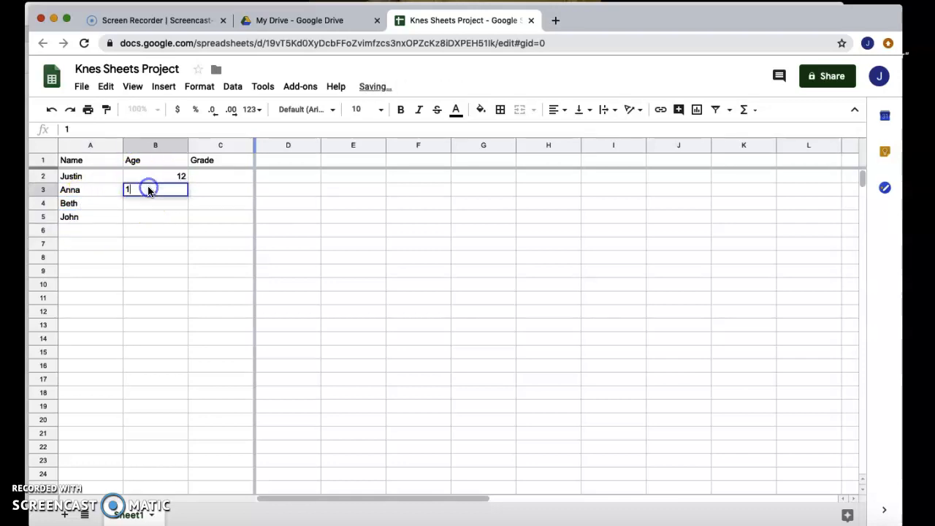
pyautogui.click(154, 206)
pyautogui.write('12')
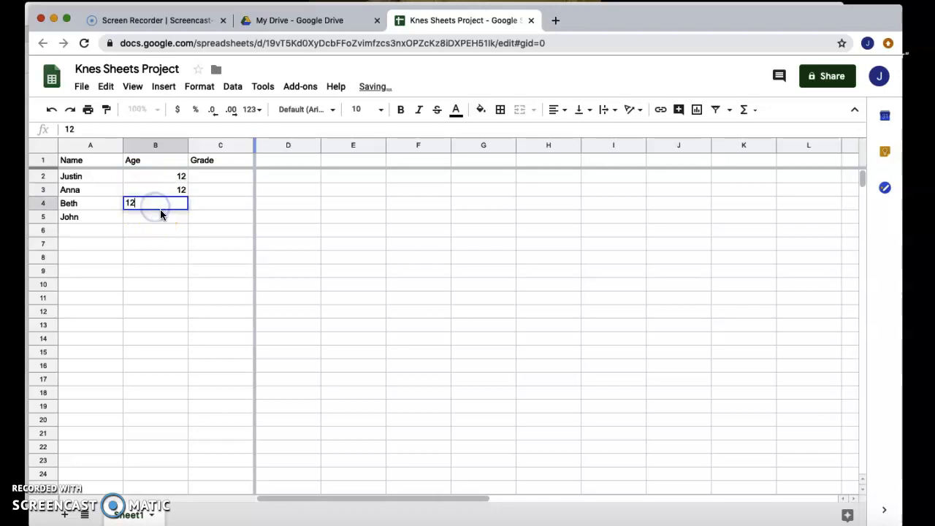
pyautogui.press('BackSpace')
pyautogui.write('3')
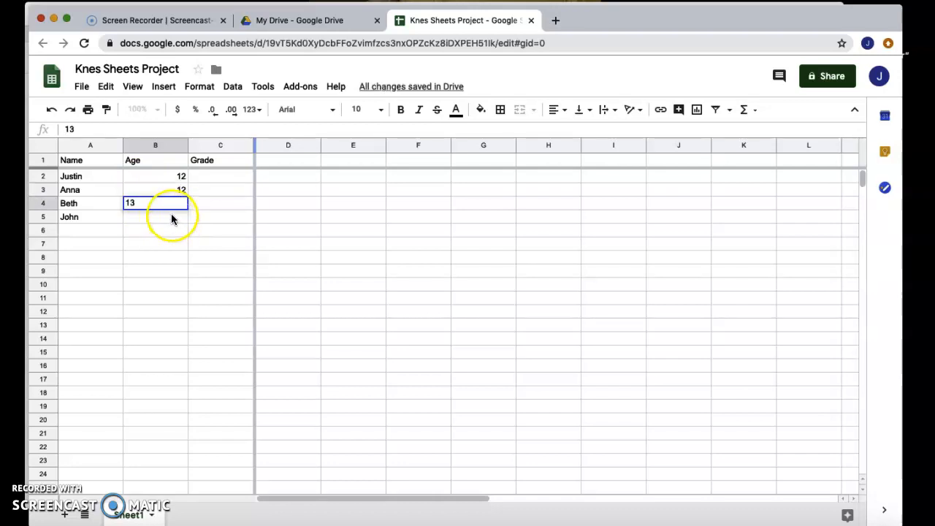
pyautogui.click(172, 217)
pyautogui.write('14')
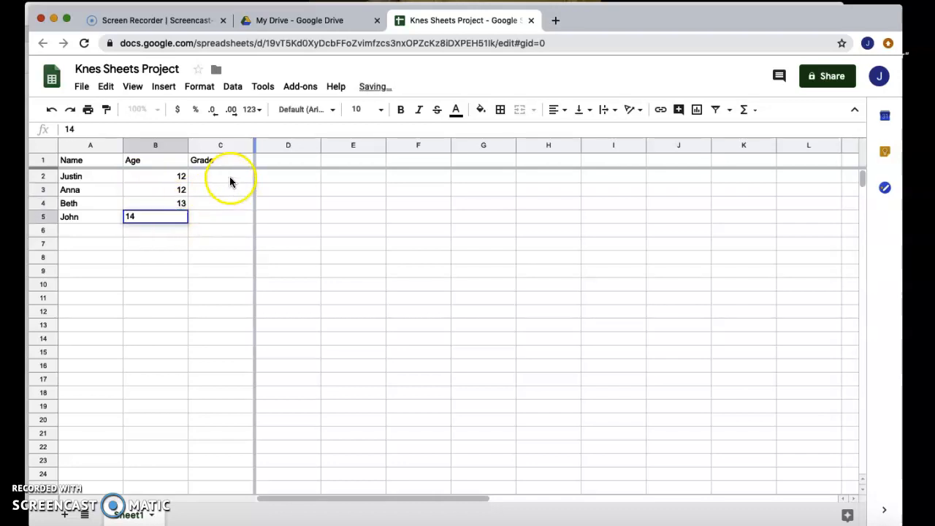
# Fill the Grade column in cells C2 to C5 with 8th, 9th, 9th and 10th
pyautogui.click(230, 178)
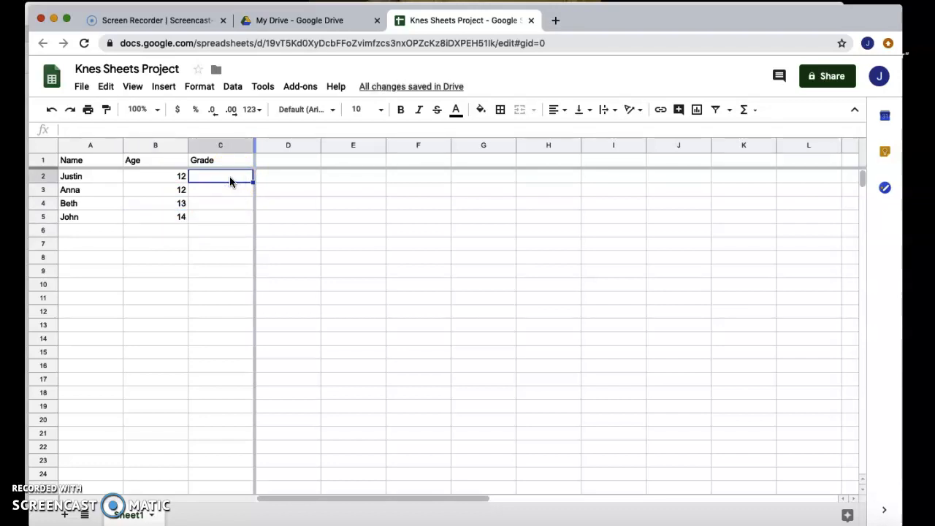
pyautogui.write('8th')
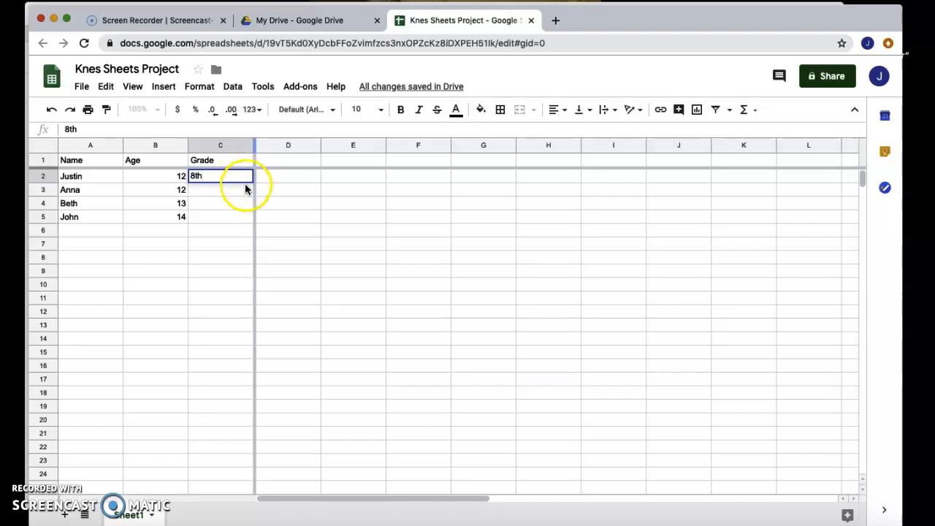
pyautogui.click(245, 190)
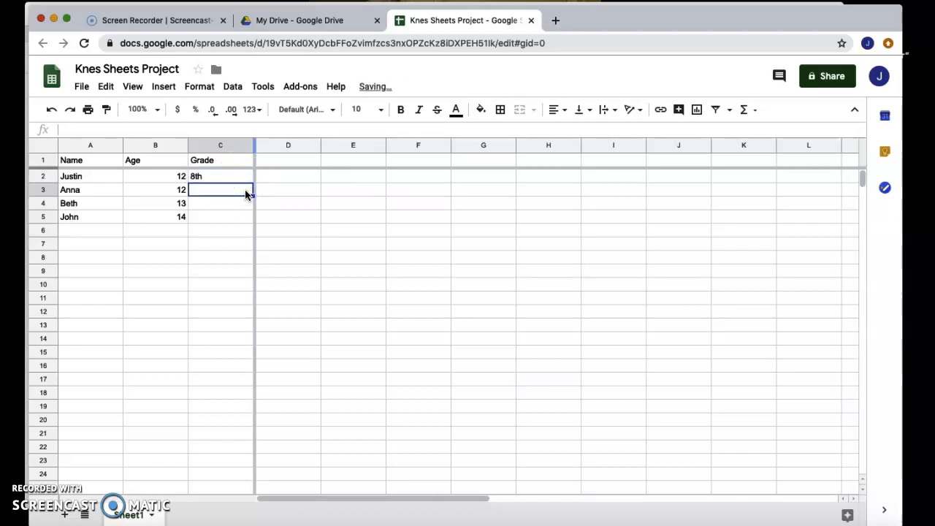
pyautogui.write('9th')
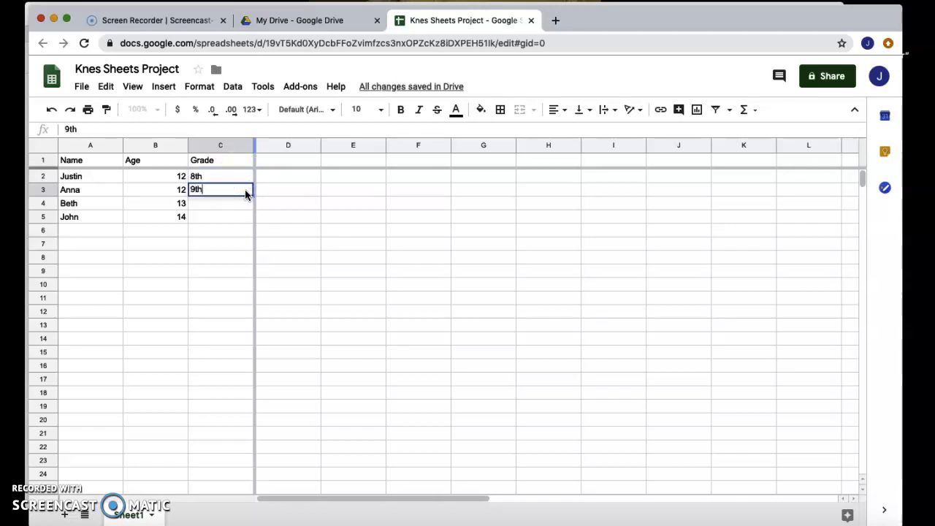
pyautogui.click(228, 207)
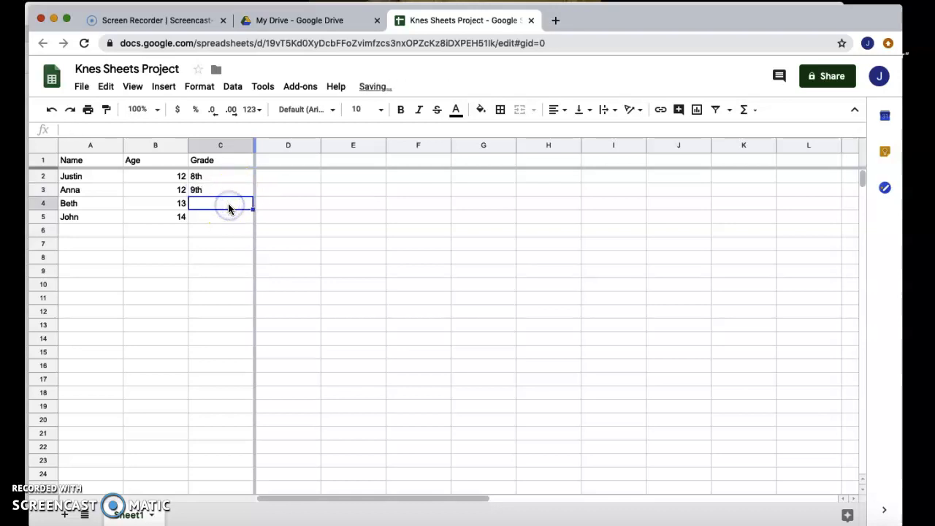
pyautogui.write('9t')
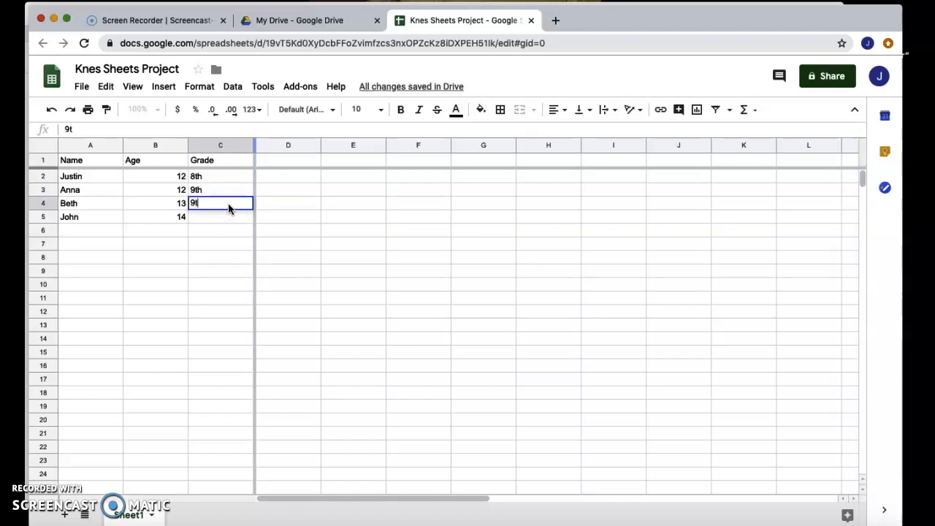
pyautogui.write('h')
pyautogui.click(238, 219)
pyautogui.write('10th')
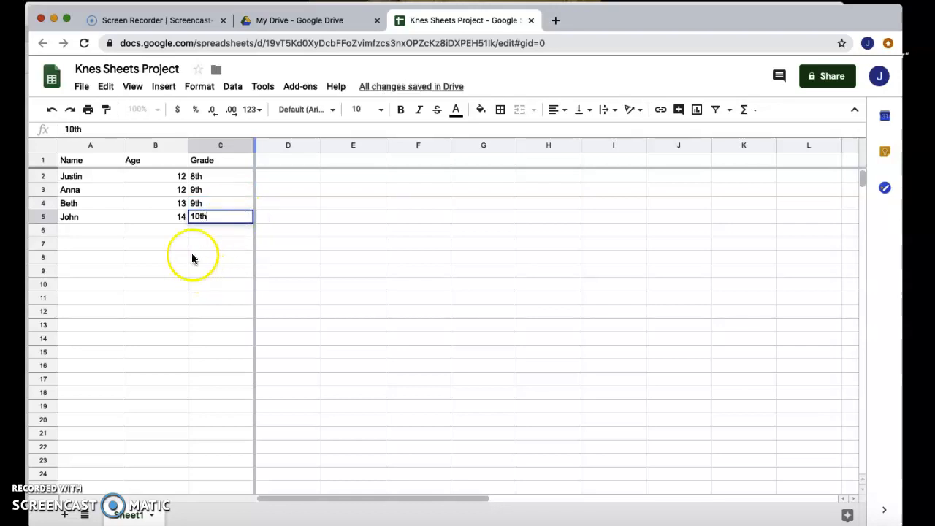
pyautogui.click(193, 258)
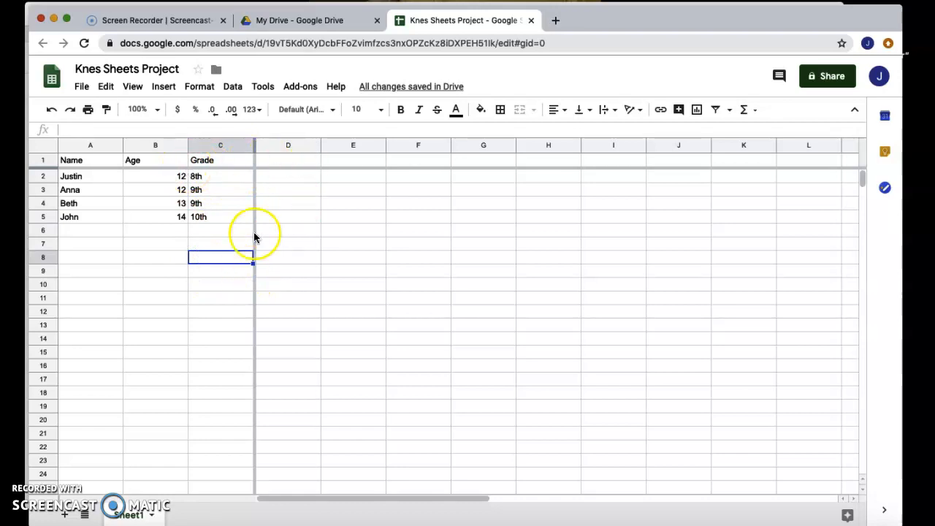
# Remove the freeze from columns A to C and from the header row
pyautogui.moveTo(255, 145); pyautogui.dragTo(44, 149)
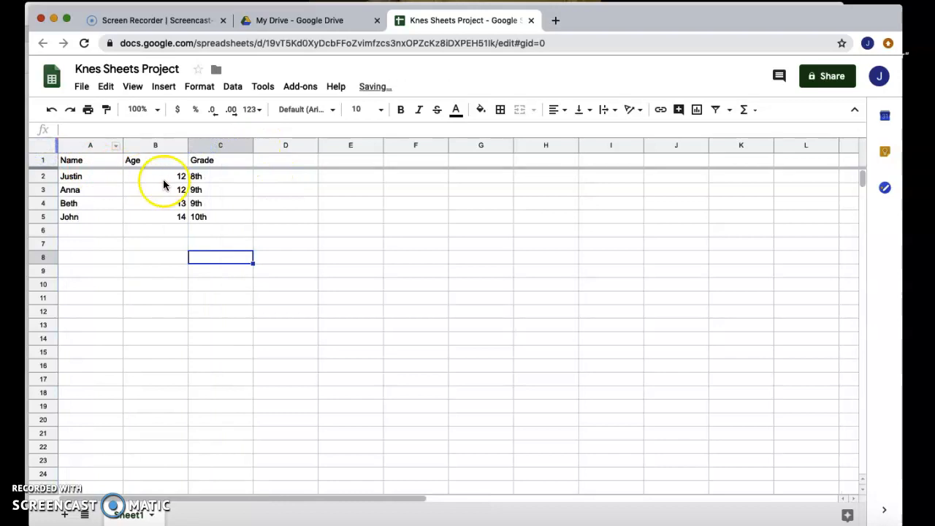
pyautogui.moveTo(146, 167); pyautogui.dragTo(149, 143)
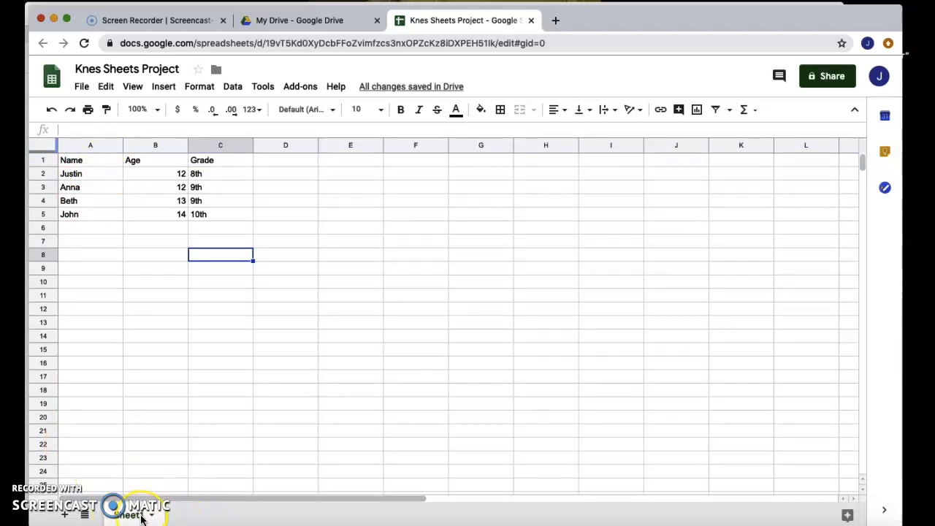
# Add a second sheet to the spreadsheet and return to Sheet1
pyautogui.click(65, 515)
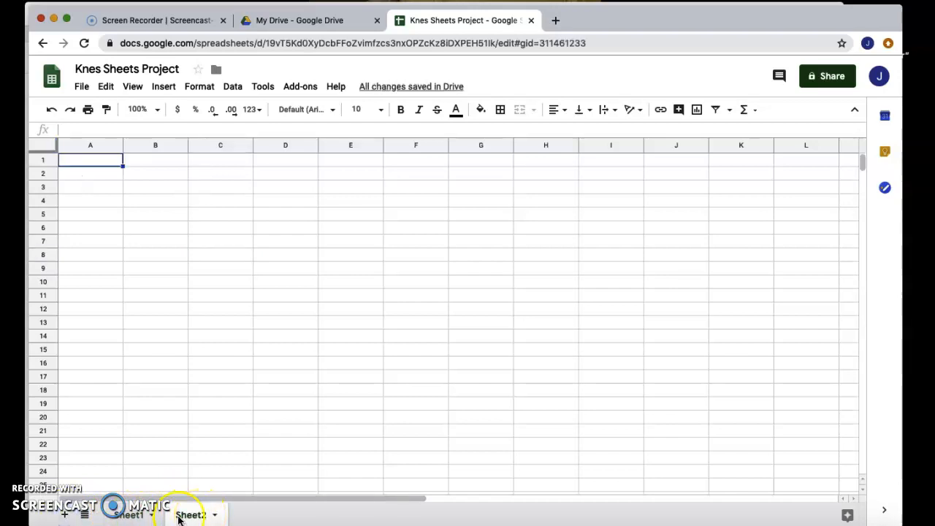
pyautogui.click(135, 516)
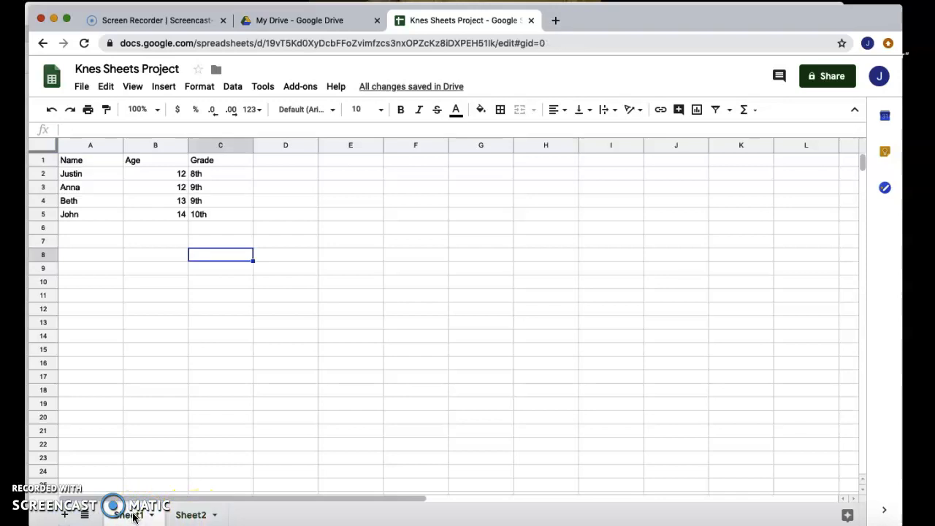
# Rename Sheet1 as Field Trip and keep it as the active sheet
pyautogui.doubleClick(131, 515)
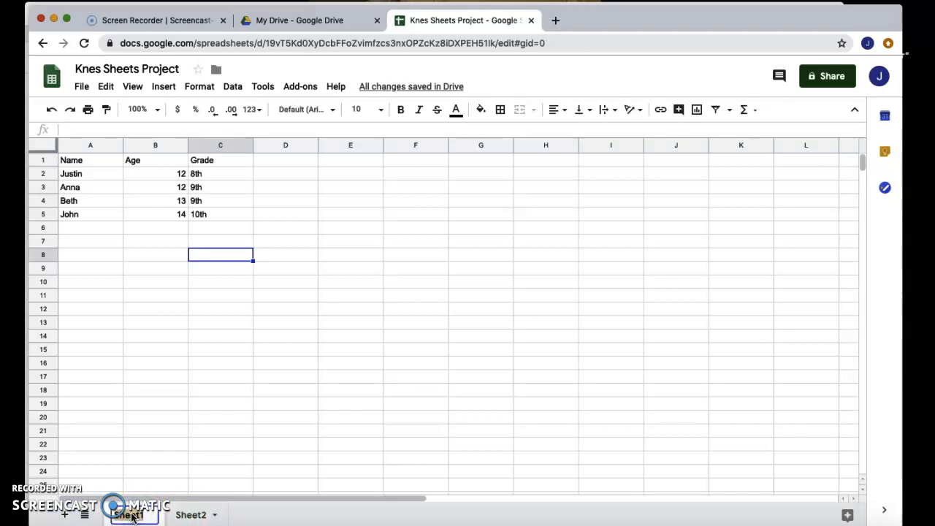
pyautogui.write('Field Tri')
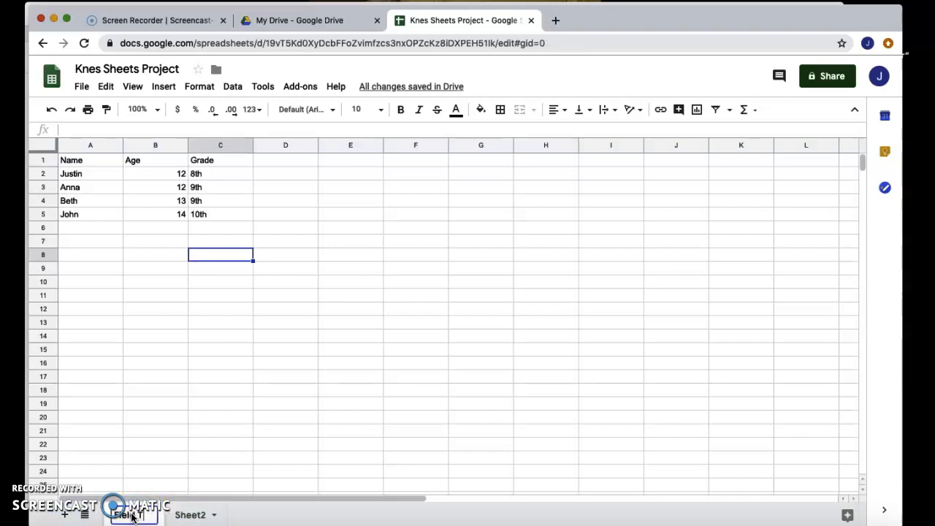
pyautogui.write('p')
pyautogui.click(169, 515)
pyautogui.click(192, 516)
pyautogui.click(168, 517)
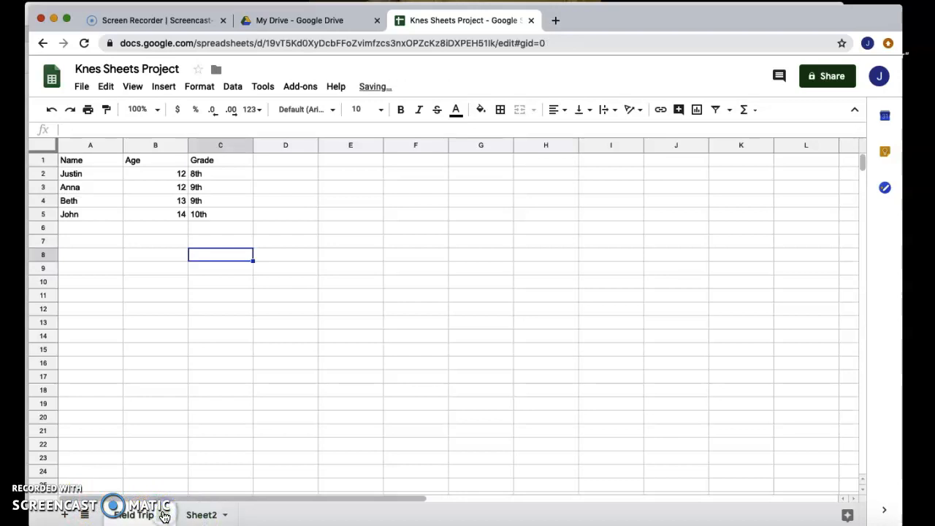
# Set the tab colour of the Field Trip sheet to dark blue
pyautogui.click(162, 516)
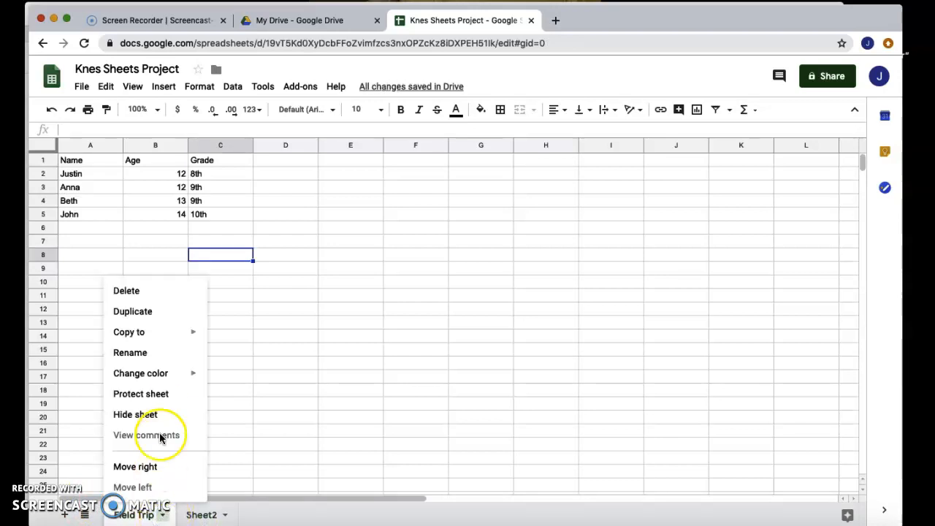
pyautogui.moveTo(188, 375)
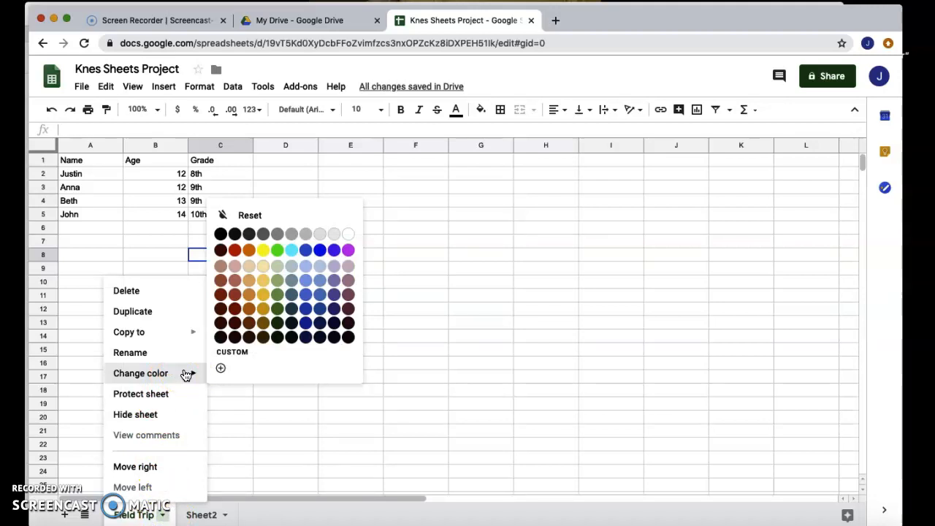
pyautogui.click(309, 311)
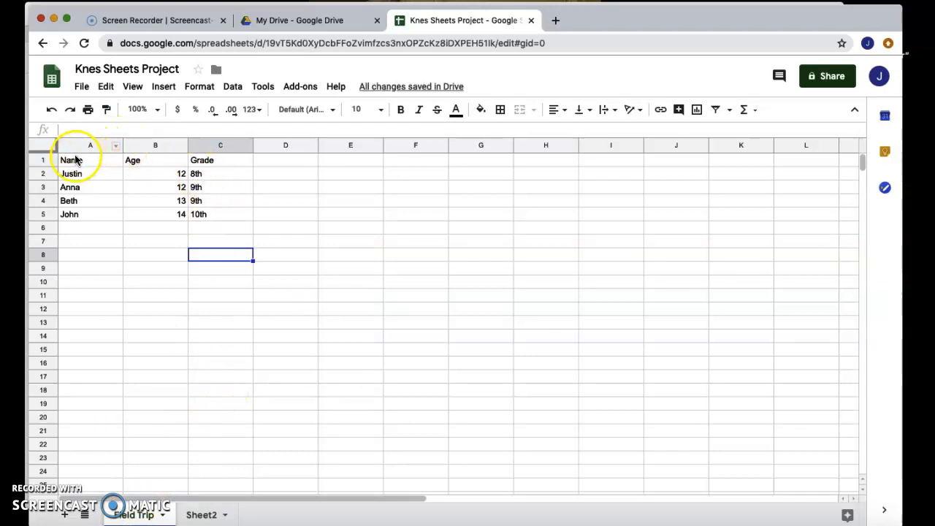
# Widen columns A, B and C slightly on the Field Trip sheet
pyautogui.click(115, 159)
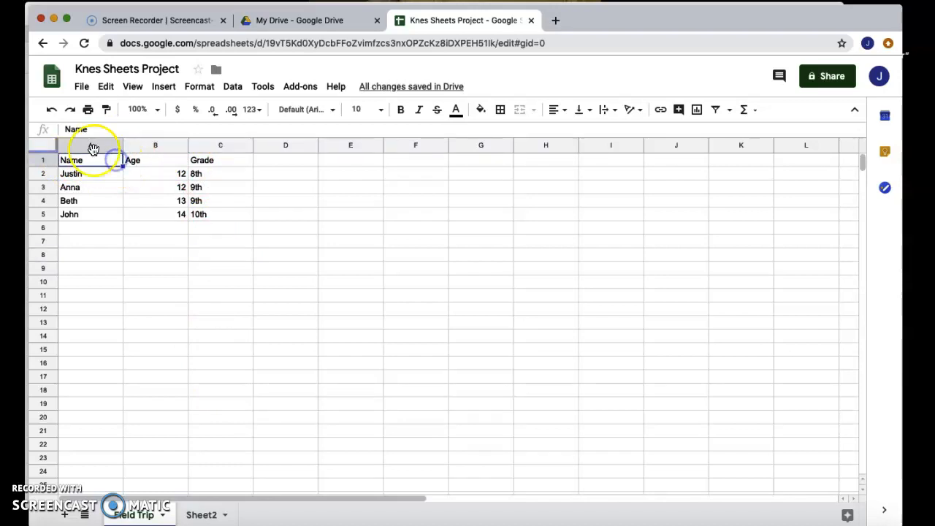
pyautogui.moveTo(124, 147); pyautogui.dragTo(130, 147)
pyautogui.moveTo(194, 146); pyautogui.dragTo(204, 146)
pyautogui.moveTo(269, 146); pyautogui.dragTo(280, 146)
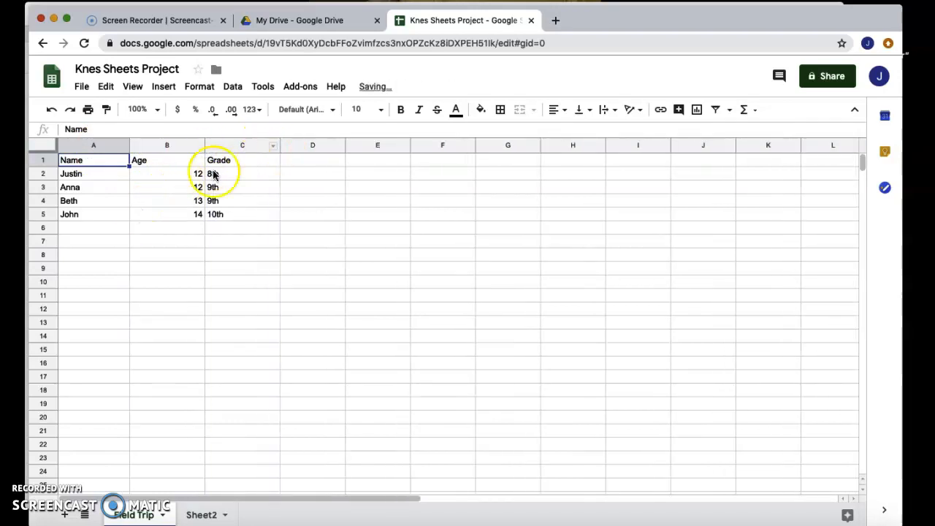
# Make the Name, Age and Grade headers in A1 to C1 bold at font size 12
pyautogui.moveTo(77, 162); pyautogui.dragTo(234, 159)
pyautogui.click(403, 111)
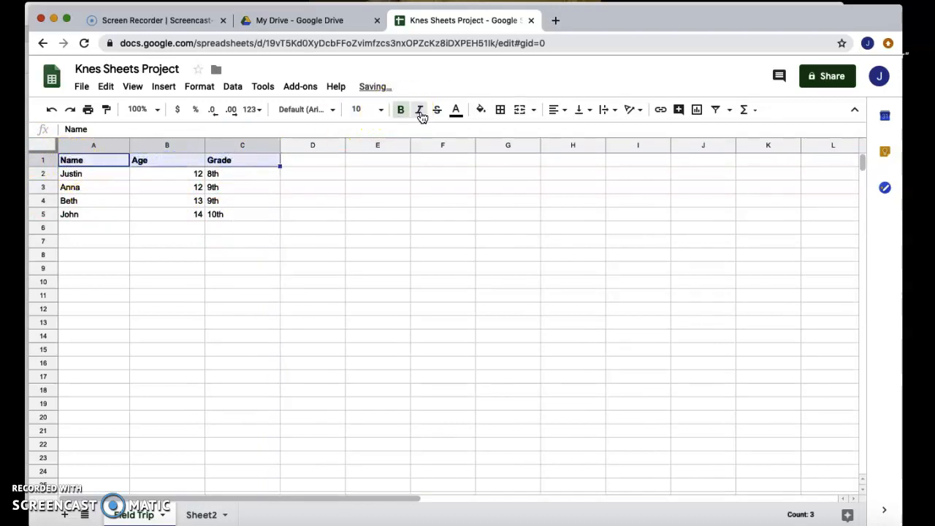
pyautogui.click(381, 111)
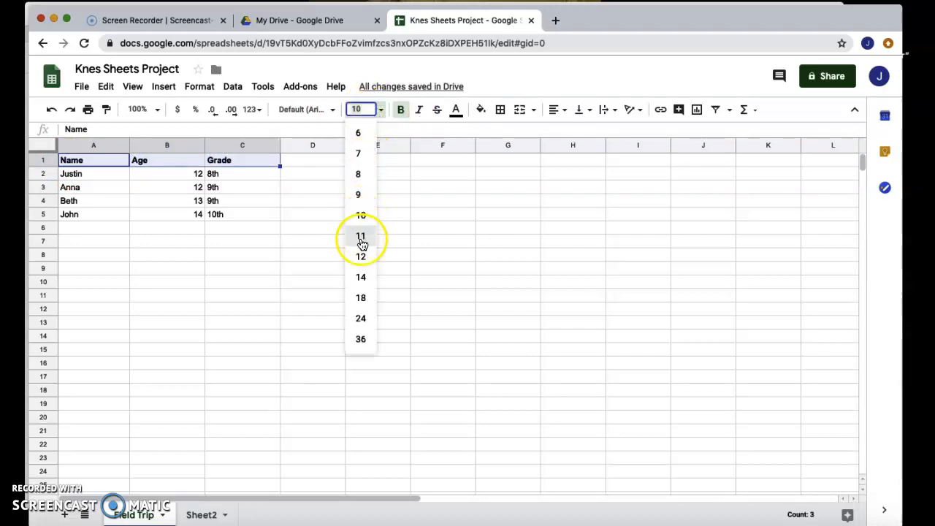
pyautogui.click(361, 255)
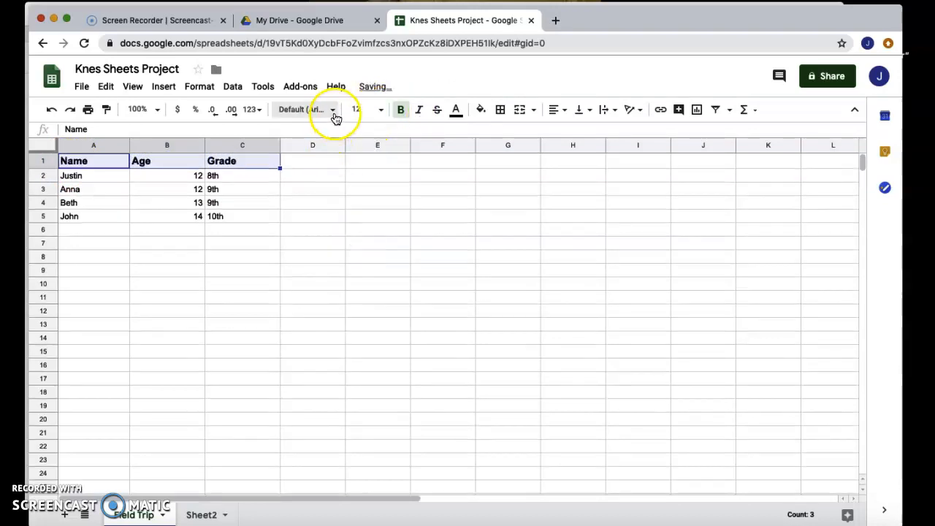
# Set the header cells A1 to C1 to the Times New Roman font with dark green text
pyautogui.click(334, 110)
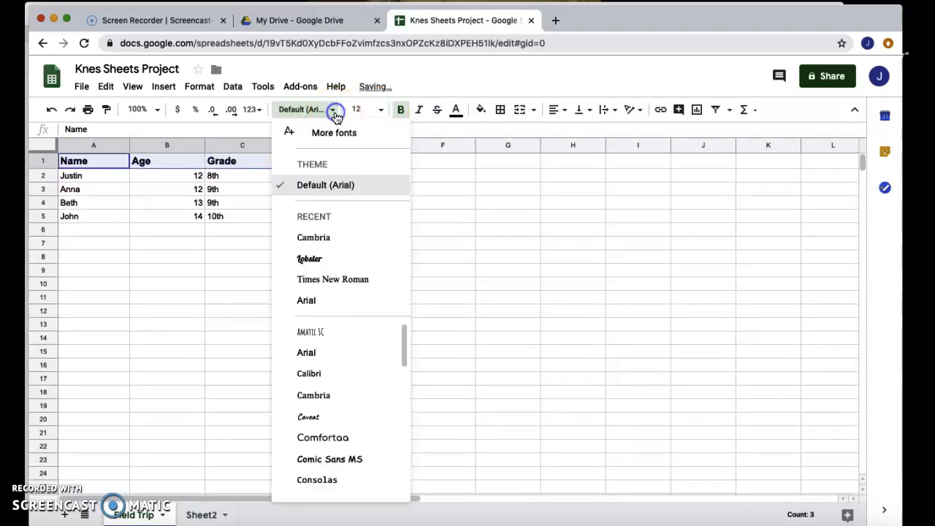
pyautogui.click(323, 280)
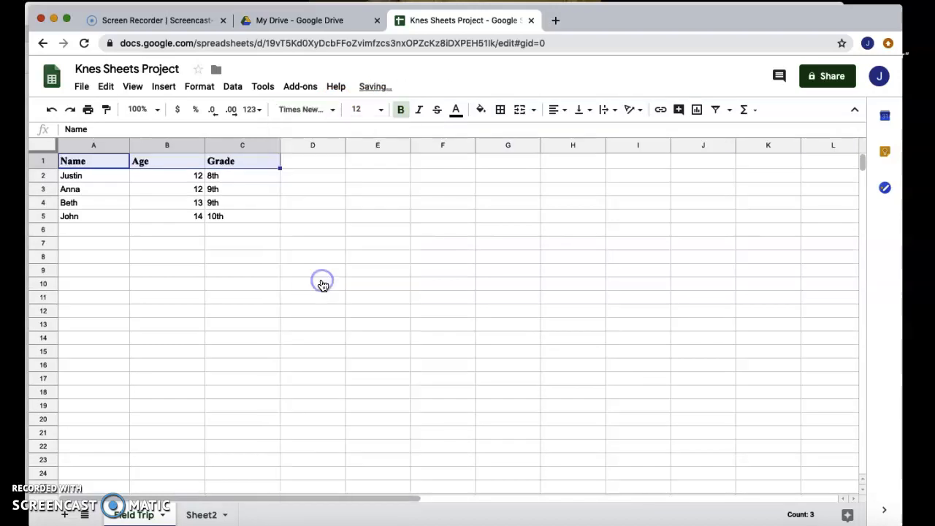
pyautogui.click(458, 111)
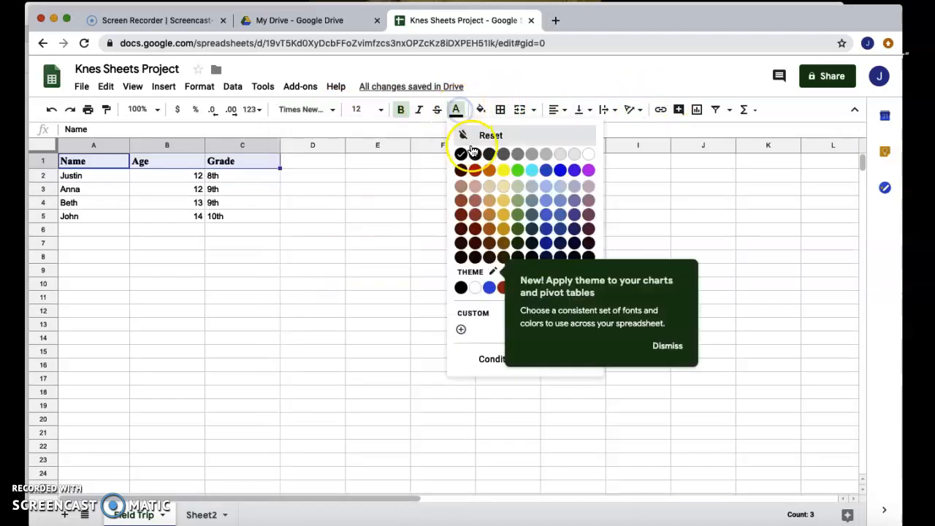
pyautogui.click(522, 219)
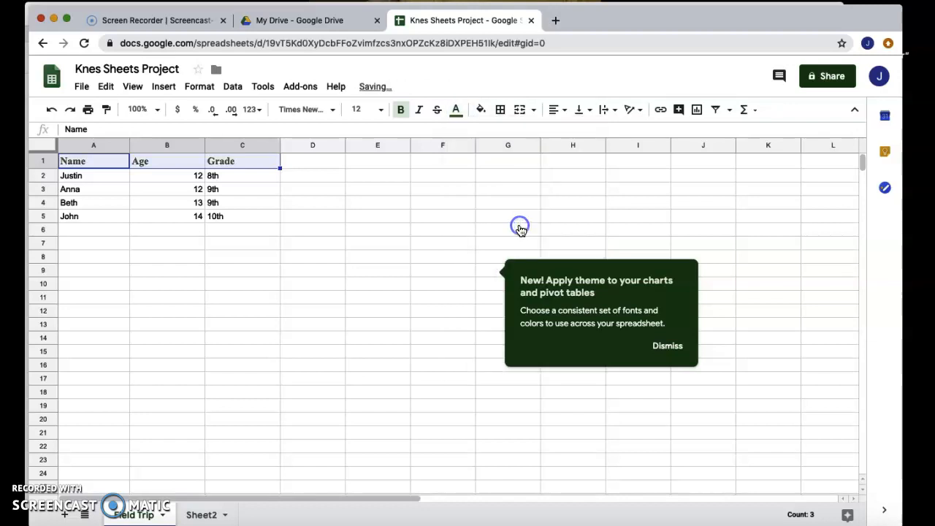
pyautogui.click(402, 181)
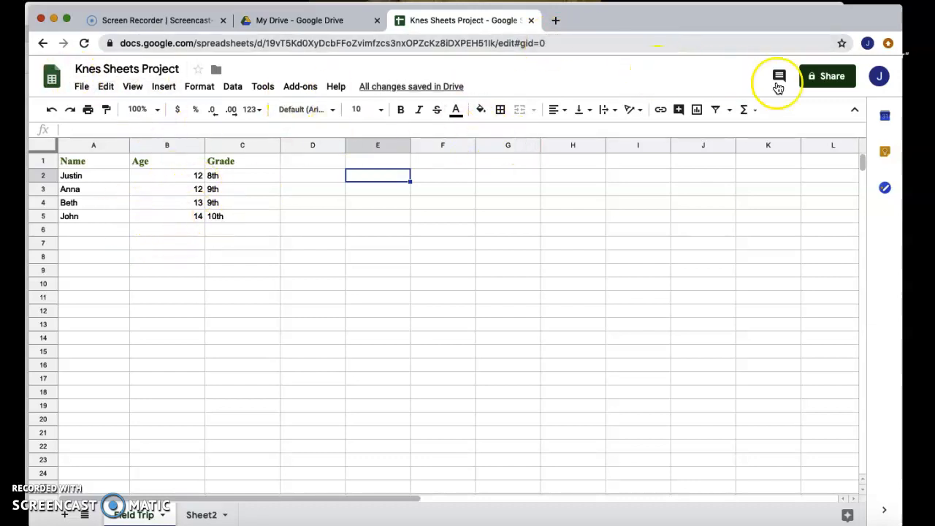
# Review the spreadsheet's advanced sharing settings and link sharing options, and close them without changing the access
pyautogui.click(829, 77)
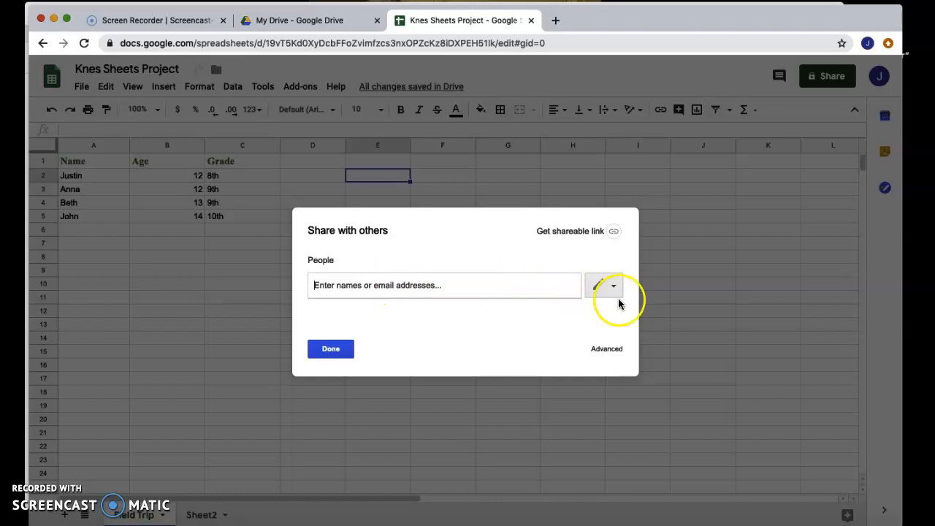
pyautogui.click(608, 351)
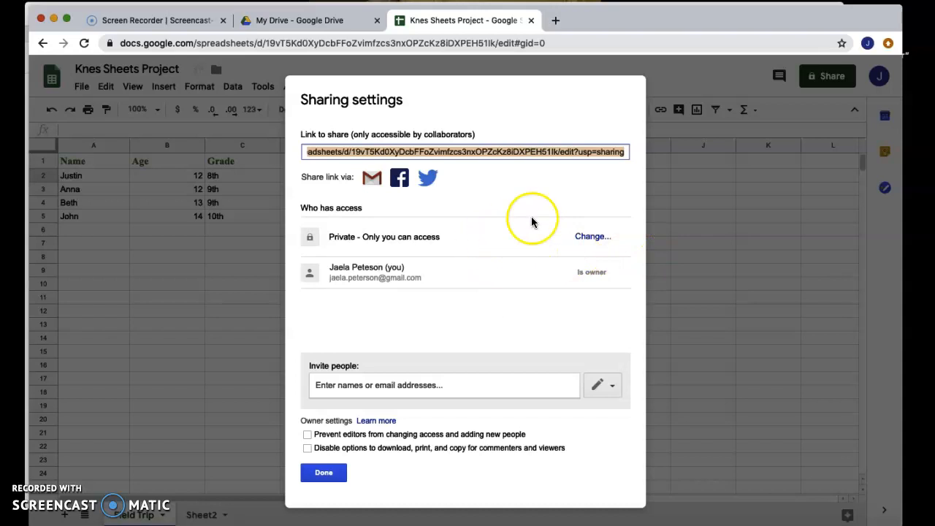
pyautogui.click(577, 243)
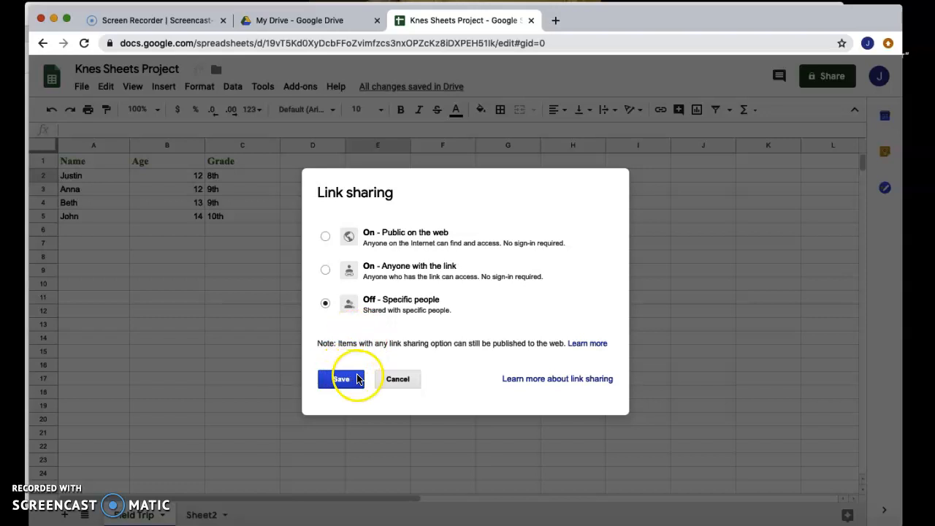
pyautogui.click(397, 377)
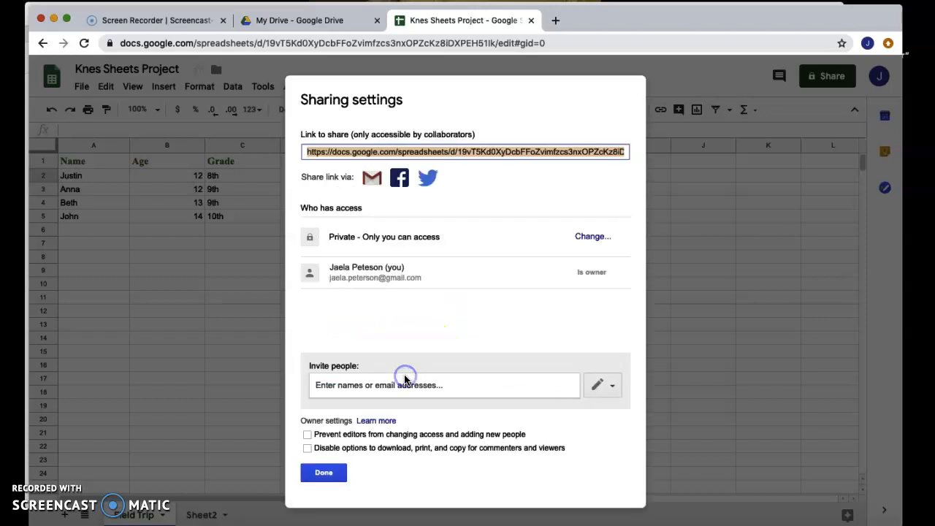
pyautogui.click(324, 472)
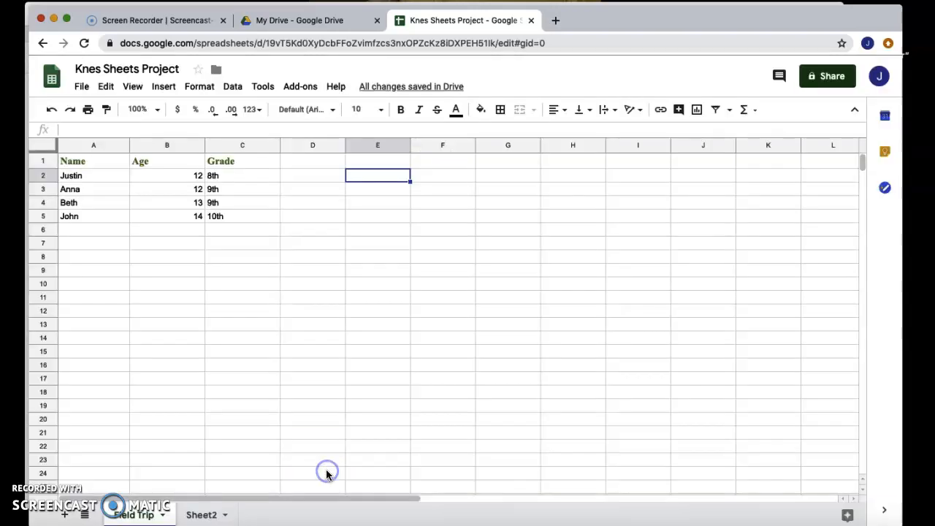